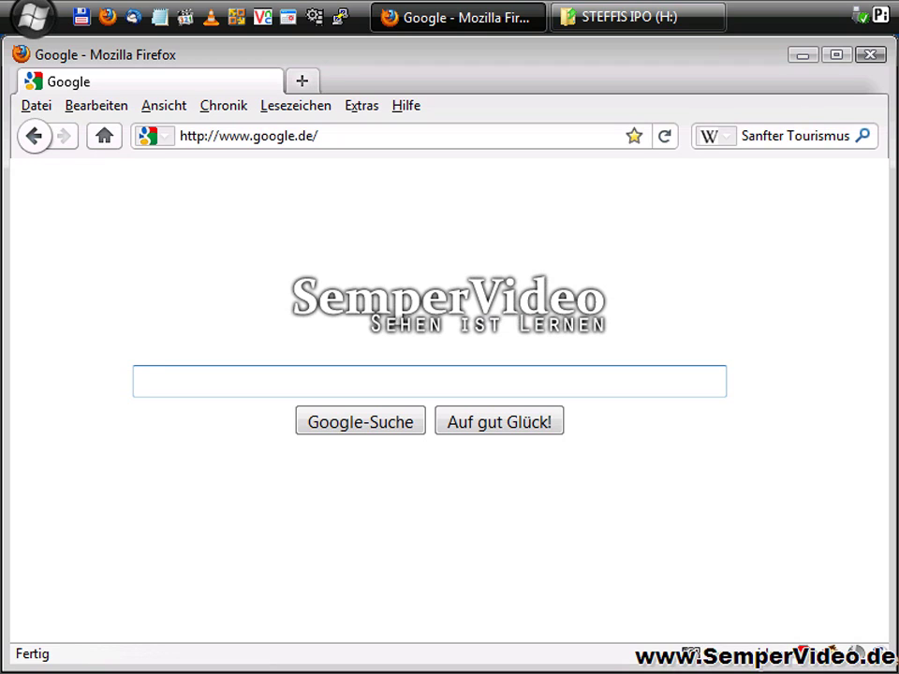
Search Google for sharepod
click(394, 139)
click(227, 145)
click(191, 374)
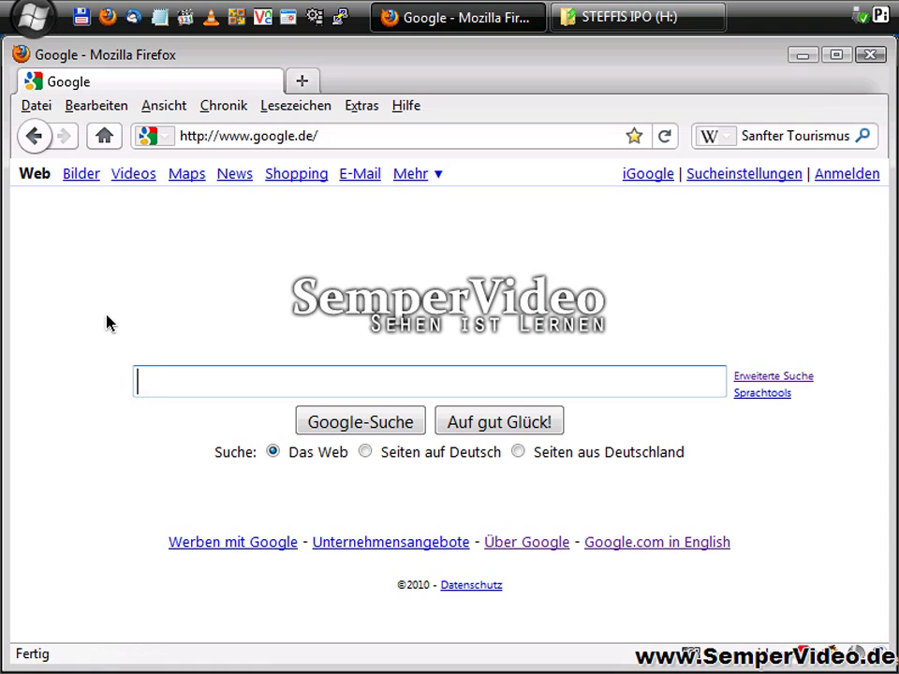
text(Sharepo)
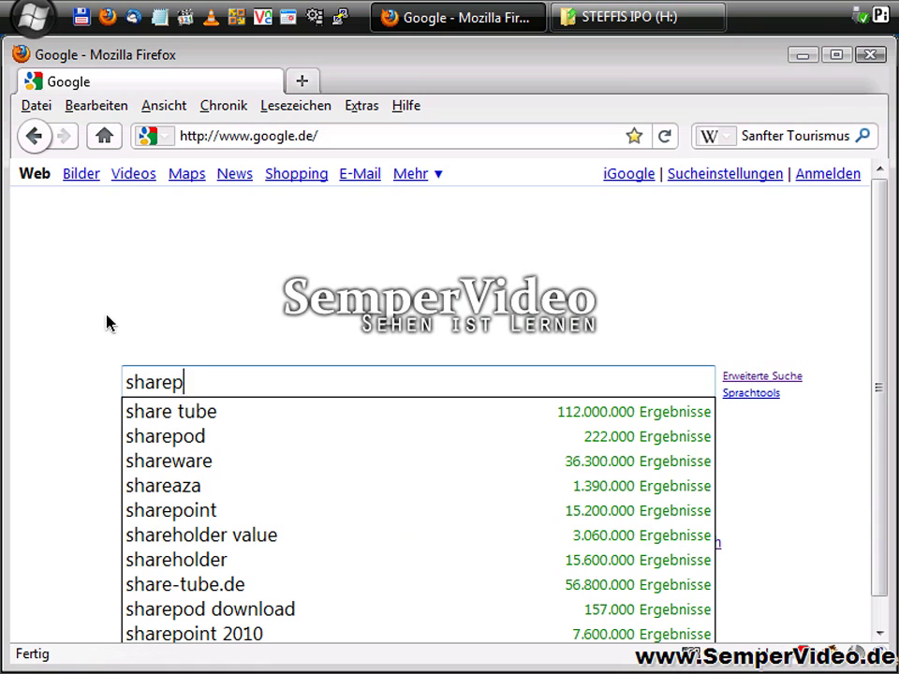
text(d)
key(Return)
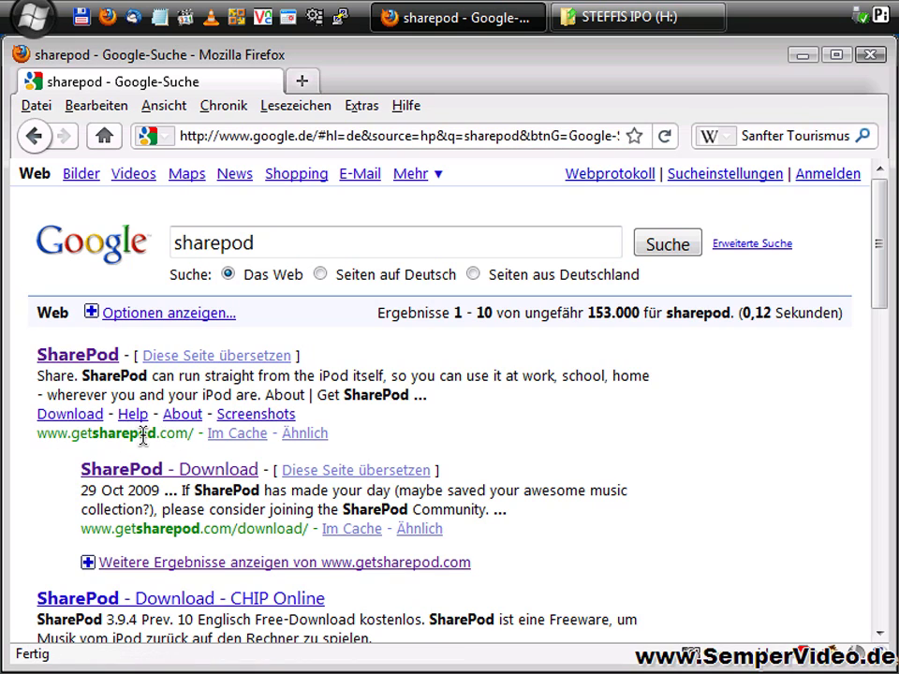
Open the official SharePod website from the search results and go to its download page
click(58, 357)
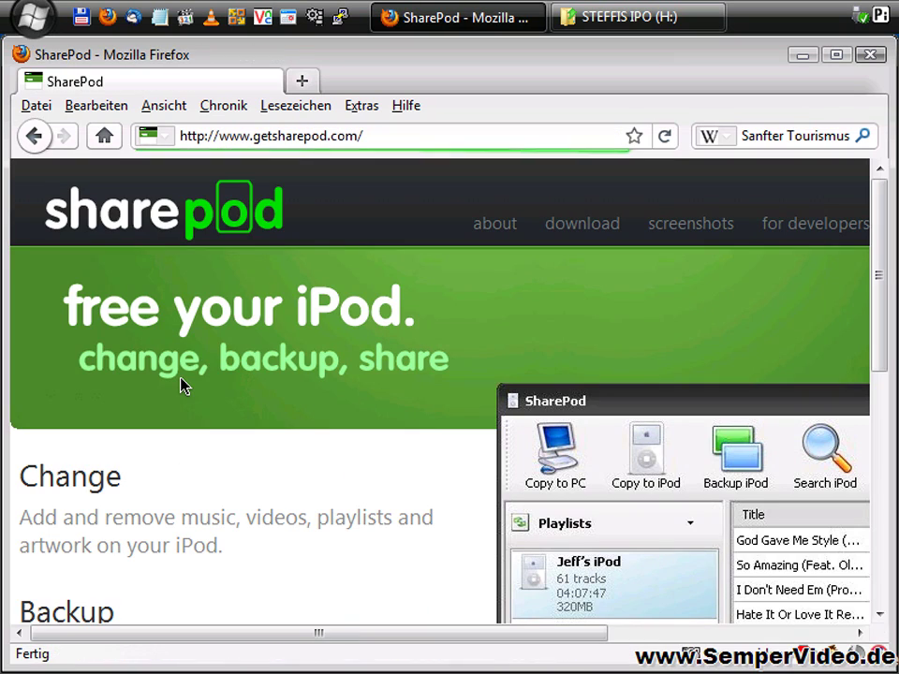
click(567, 227)
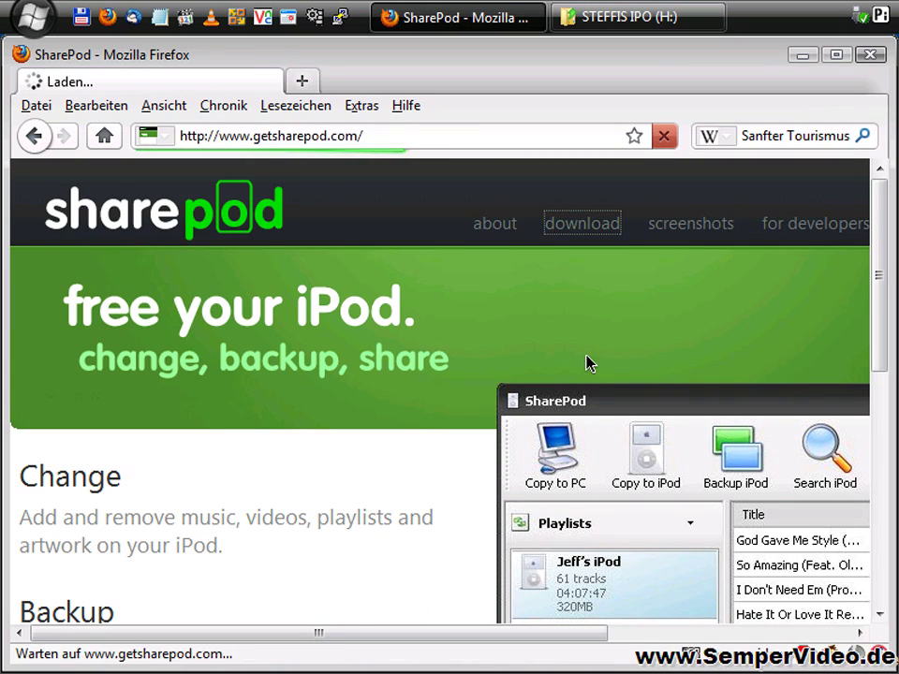
scroll(588, 360, down, 3)
drag(491, 638, 678, 638)
key(ctrl+0)
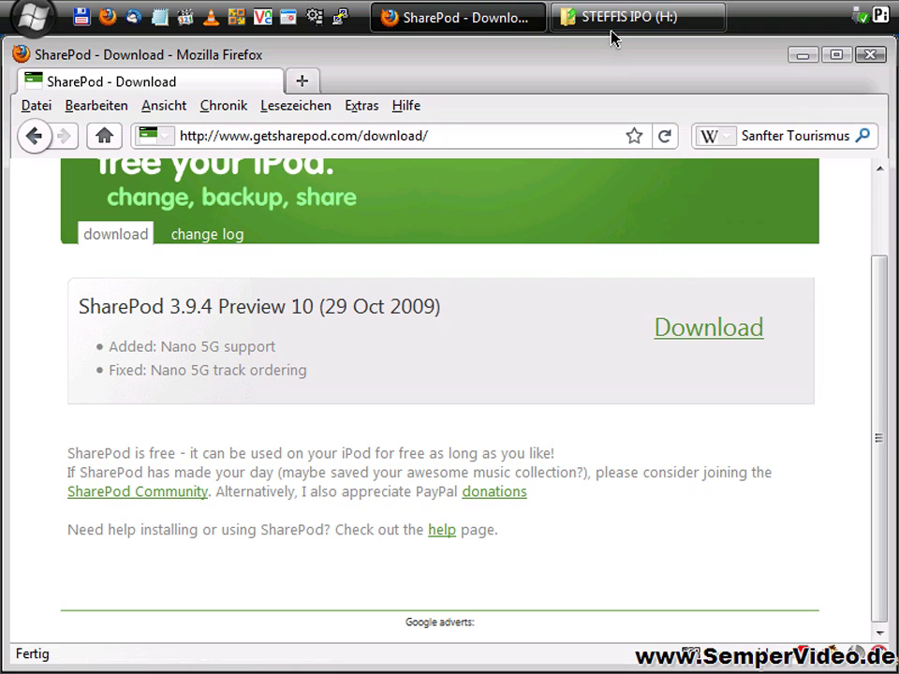
Switch to Windows Explorer and open the folder C:\Temp\sharepod
click(561, 16)
drag(348, 500, 353, 437)
click(106, 445)
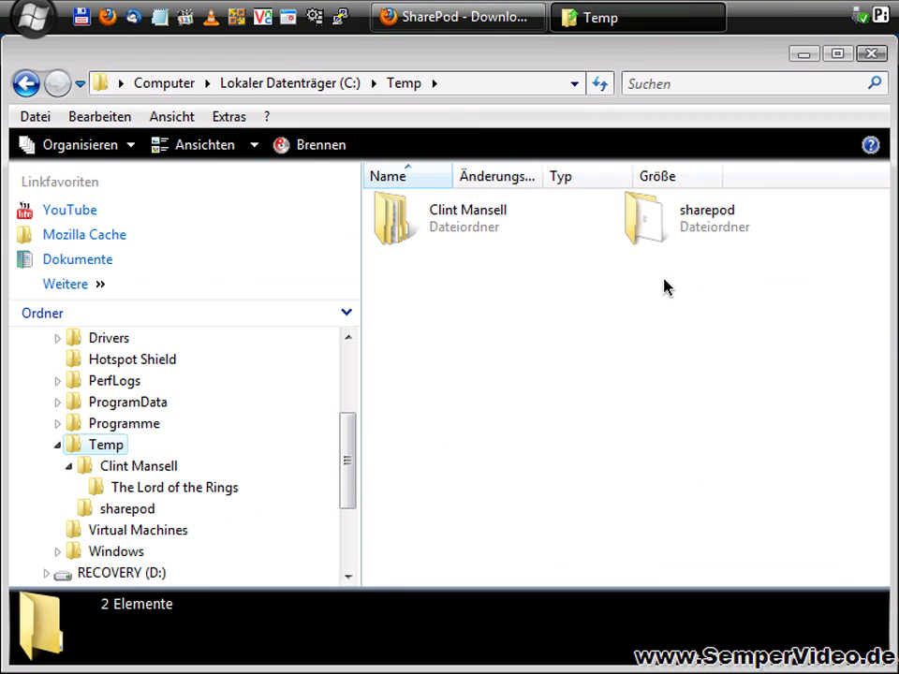
double_click(667, 220)
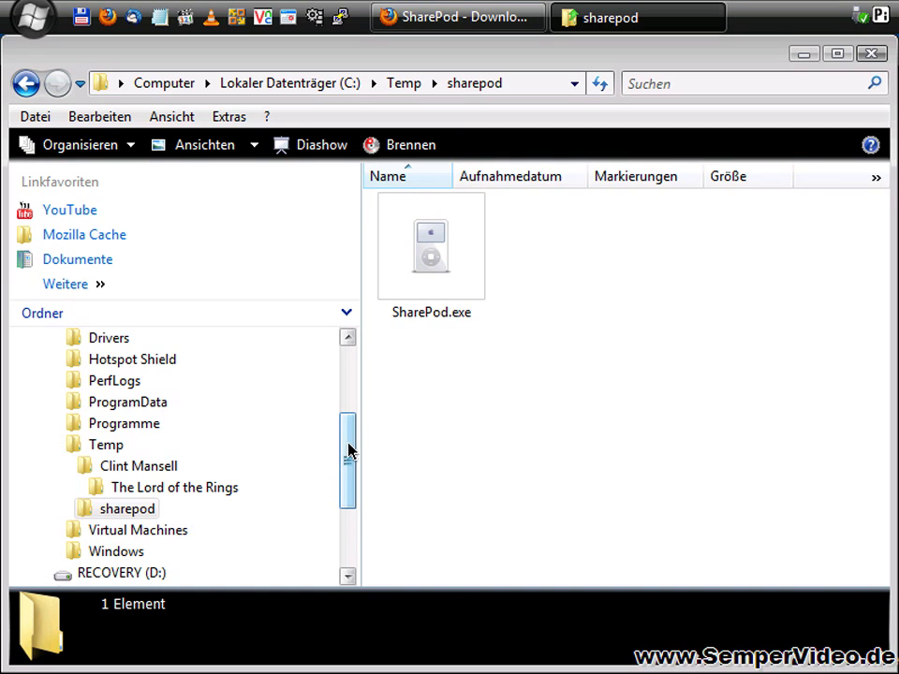
Copy SharePod.exe from the sharepod folder into the root of the iPod drive (H:)
drag(347, 451, 348, 516)
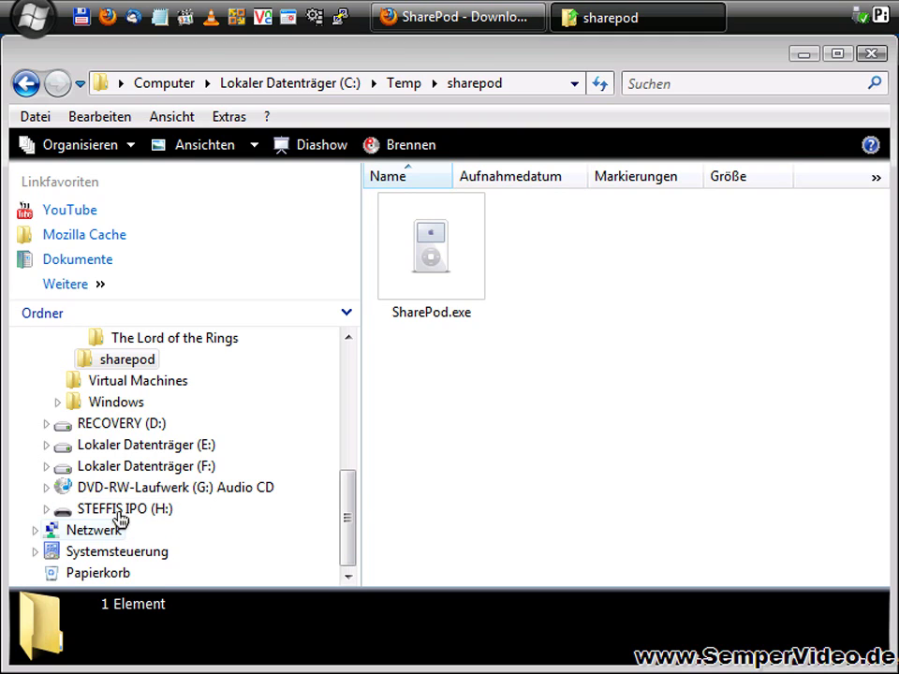
right_click(449, 278)
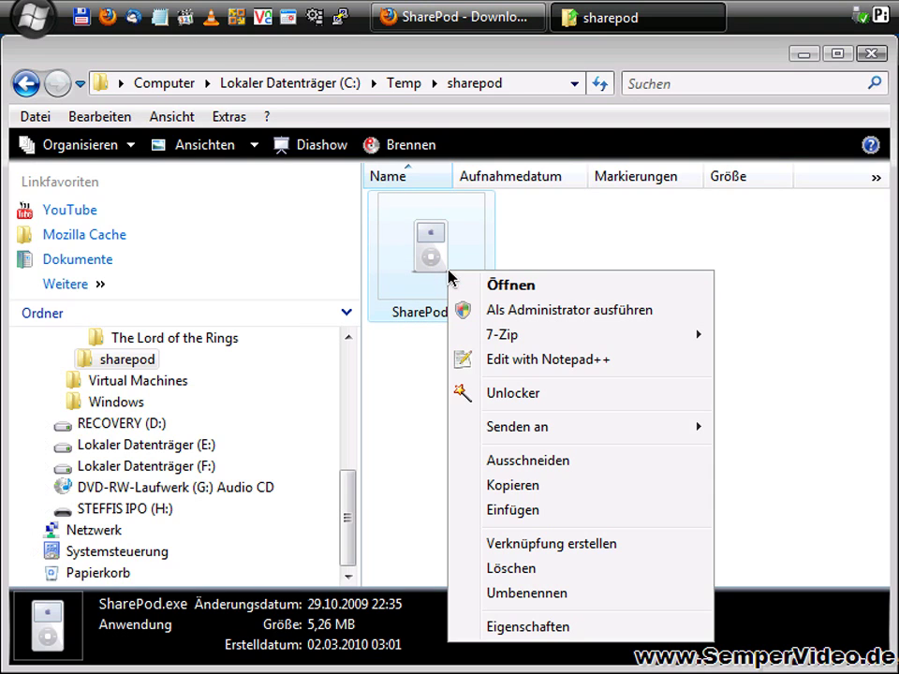
click(535, 486)
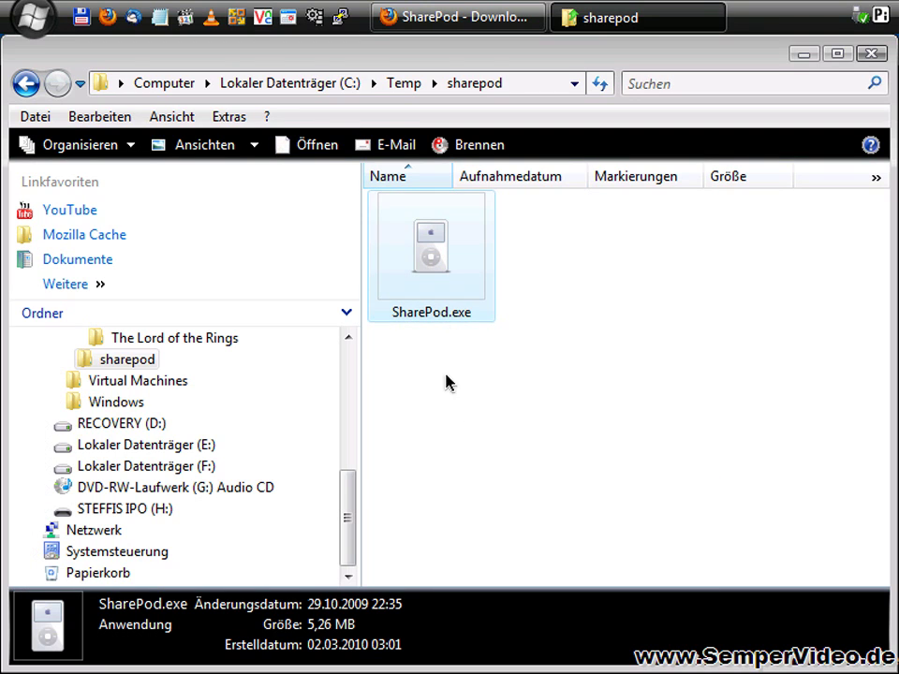
click(130, 510)
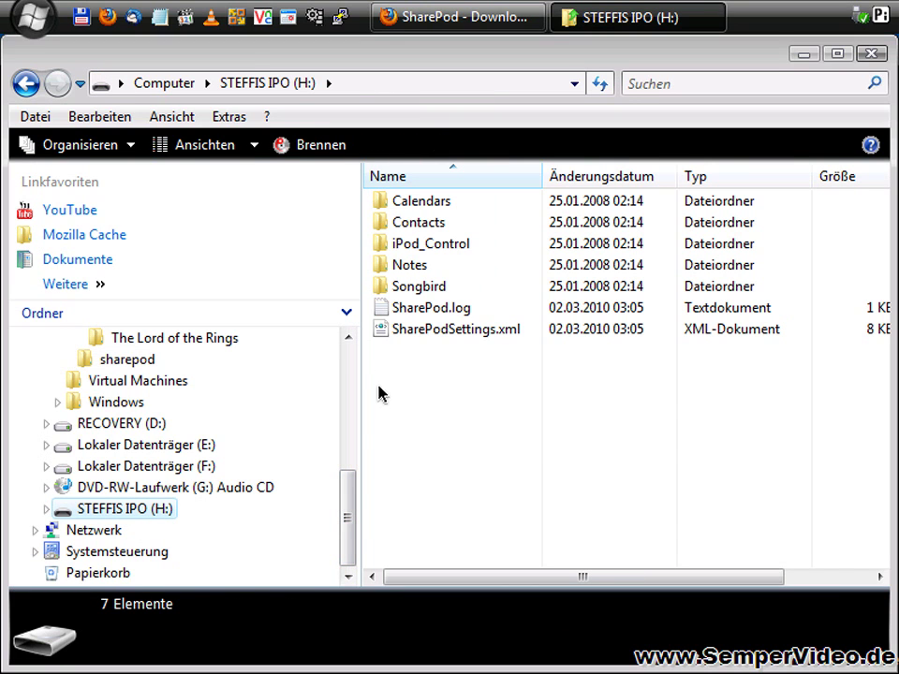
right_click(495, 391)
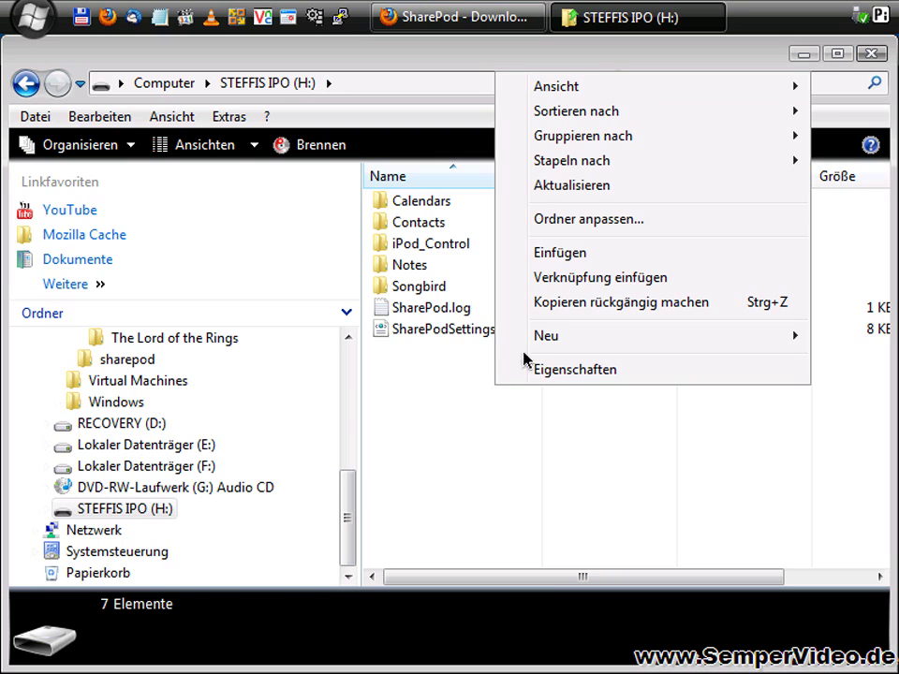
click(559, 253)
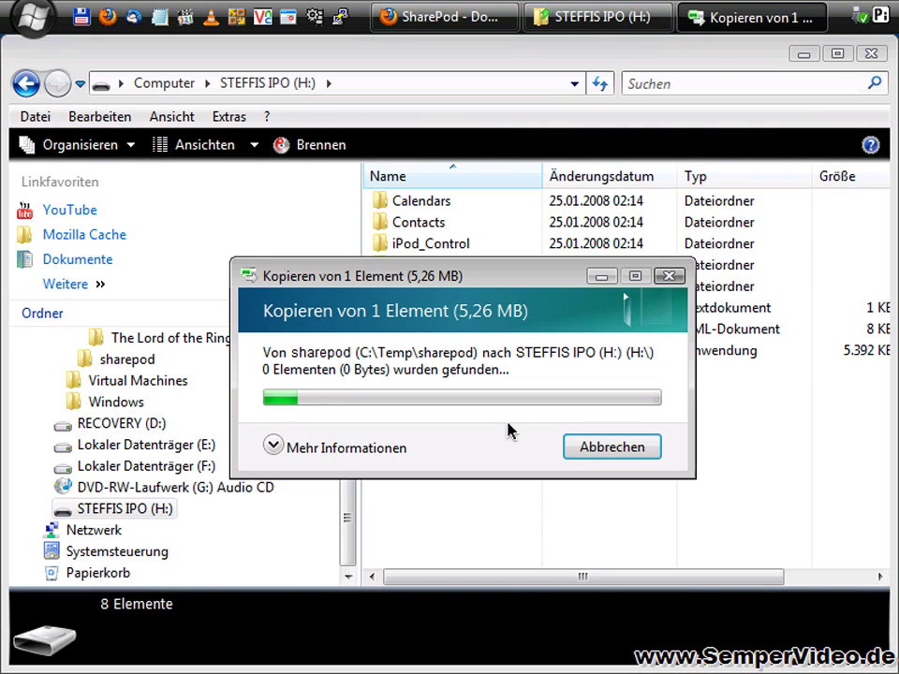
Launch SharePod.exe from the iPod drive (H:)
click(140, 445)
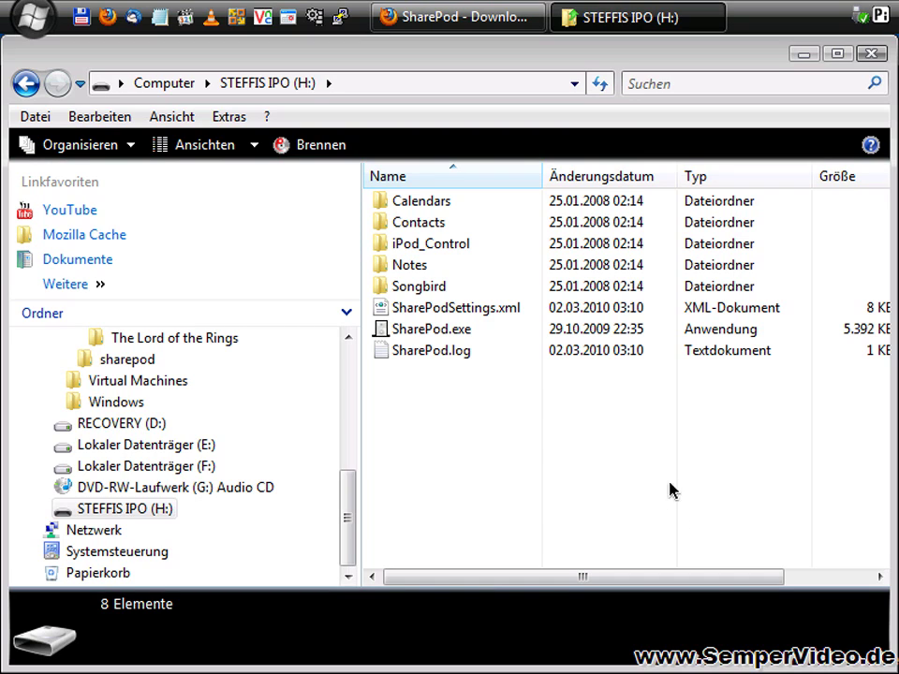
click(422, 333)
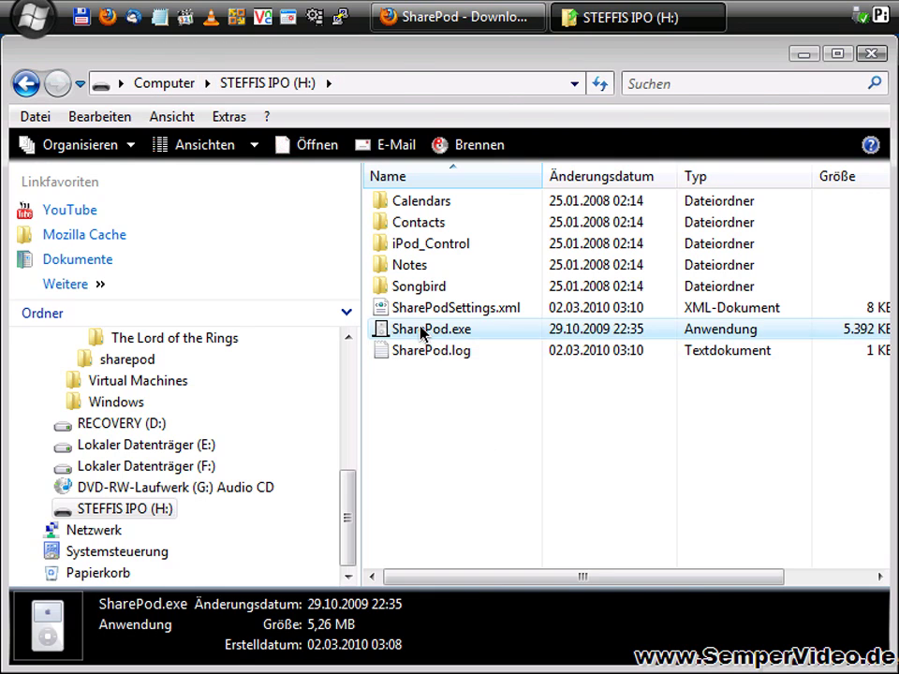
double_click(421, 333)
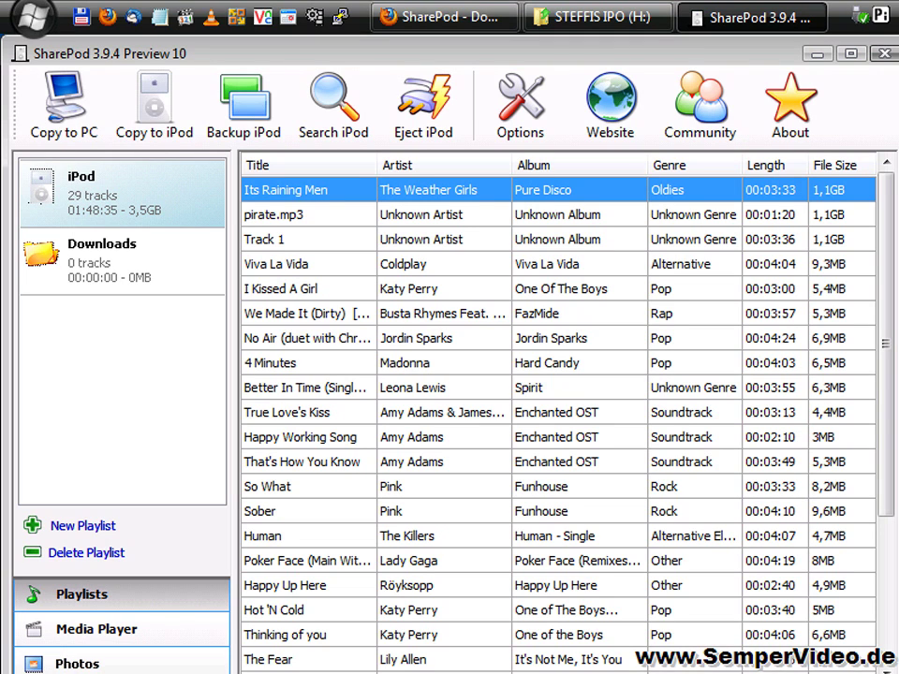
Select the iPod tracks from Its Raining Men through Thinking of you, and reduce the selection to No Air
click(177, 376)
click(100, 193)
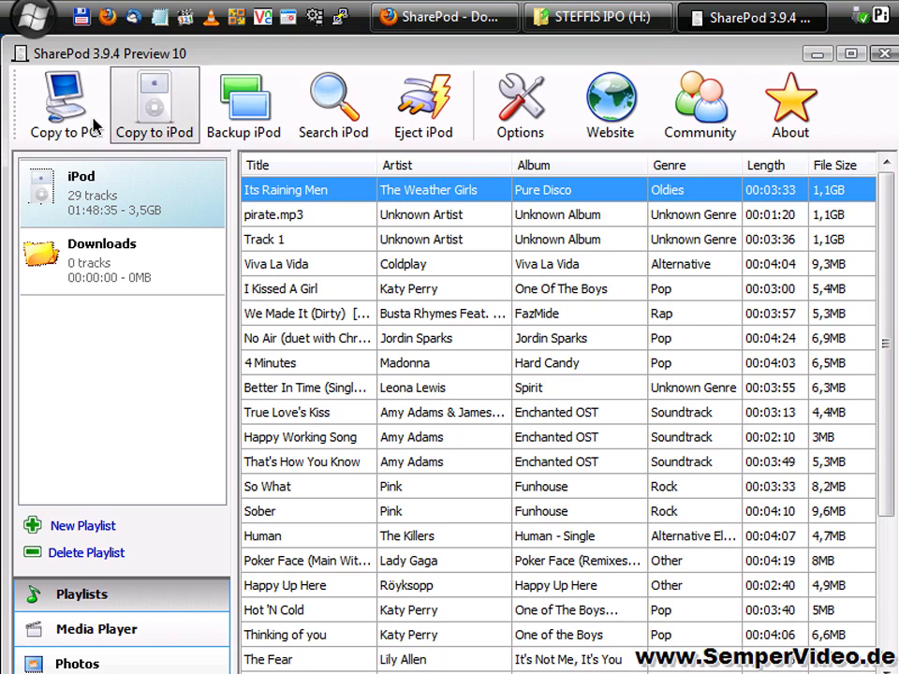
click(290, 238)
drag(291, 189, 311, 634)
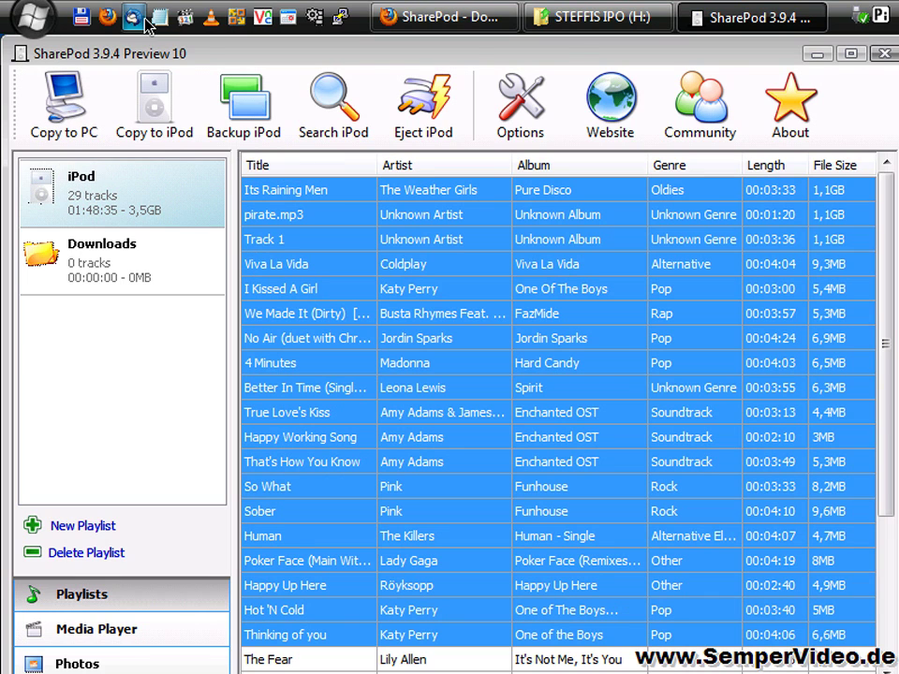
click(280, 338)
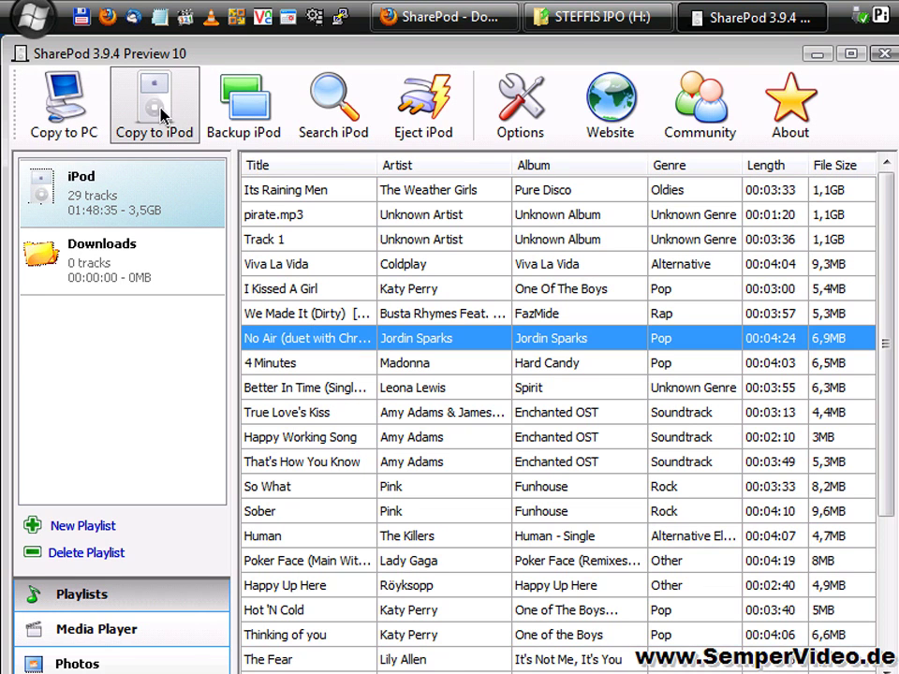
View the Copy to iPod dialog and close it without adding any files
click(161, 114)
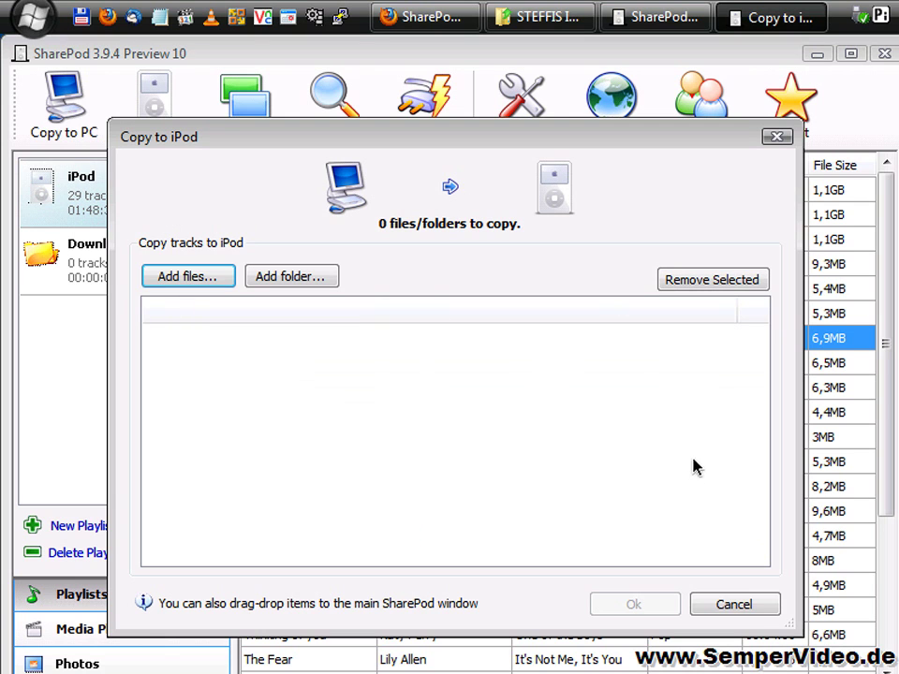
click(777, 139)
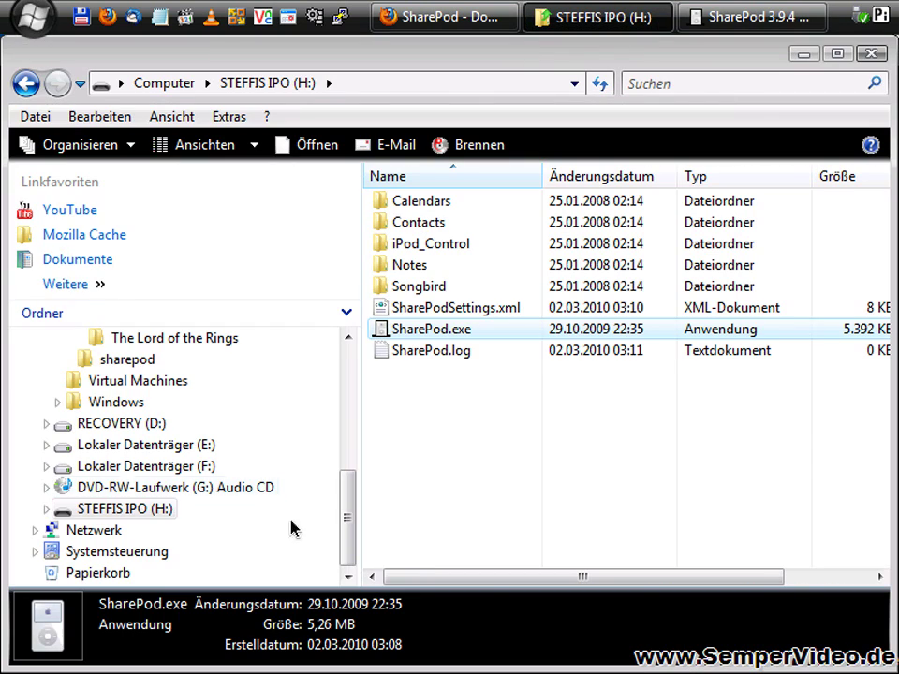
Copy the Requiem for a Dream (Orchestral Version) MP3 from C:\Temp\Clint Mansell\The Lord of the Rings to the iPod's track list in SharePod
drag(356, 499, 347, 473)
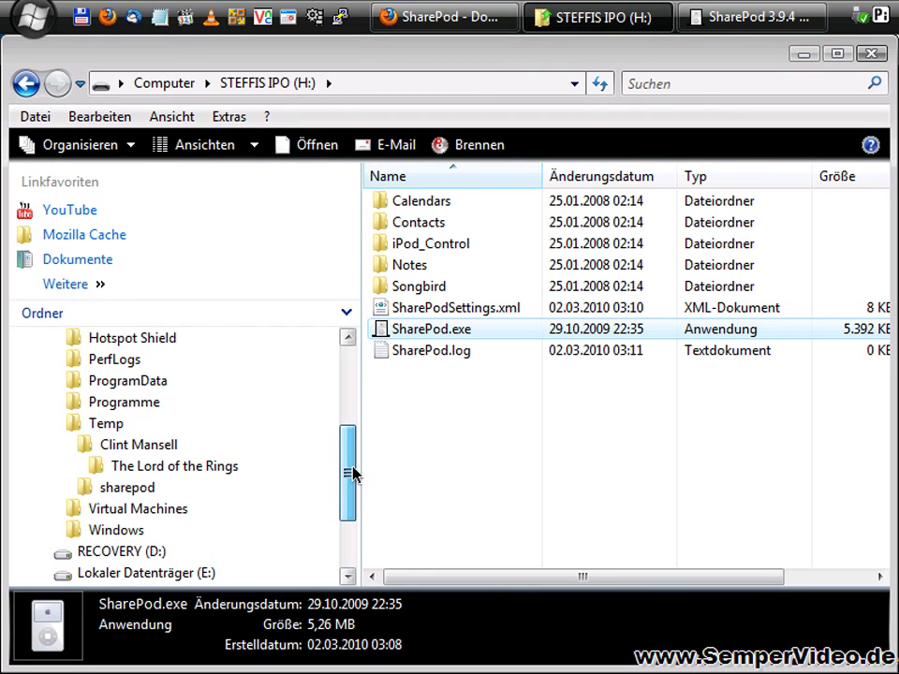
click(145, 466)
right_click(453, 209)
drag(418, 209, 333, 344)
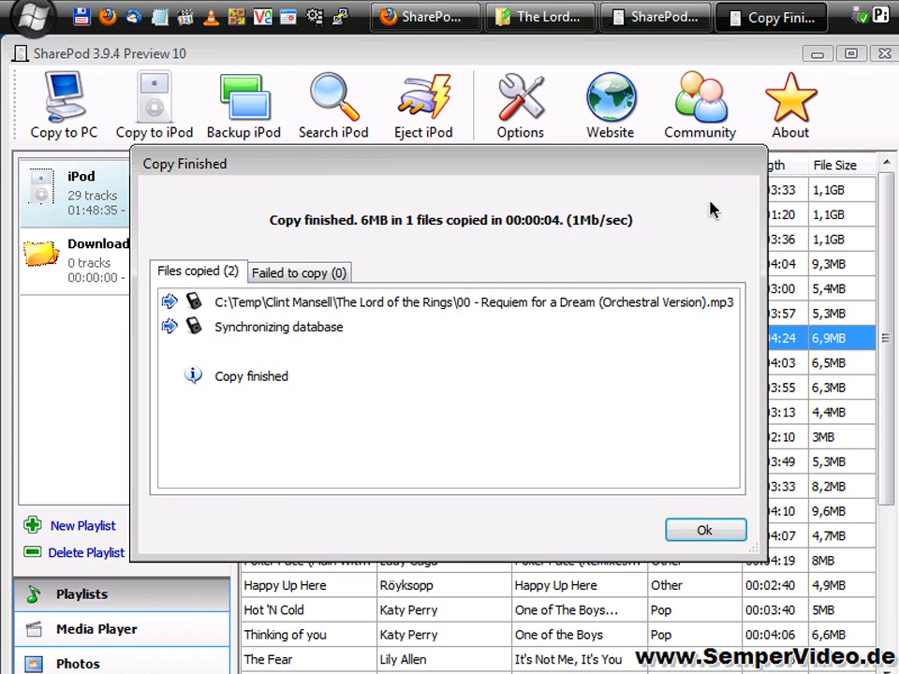
click(703, 531)
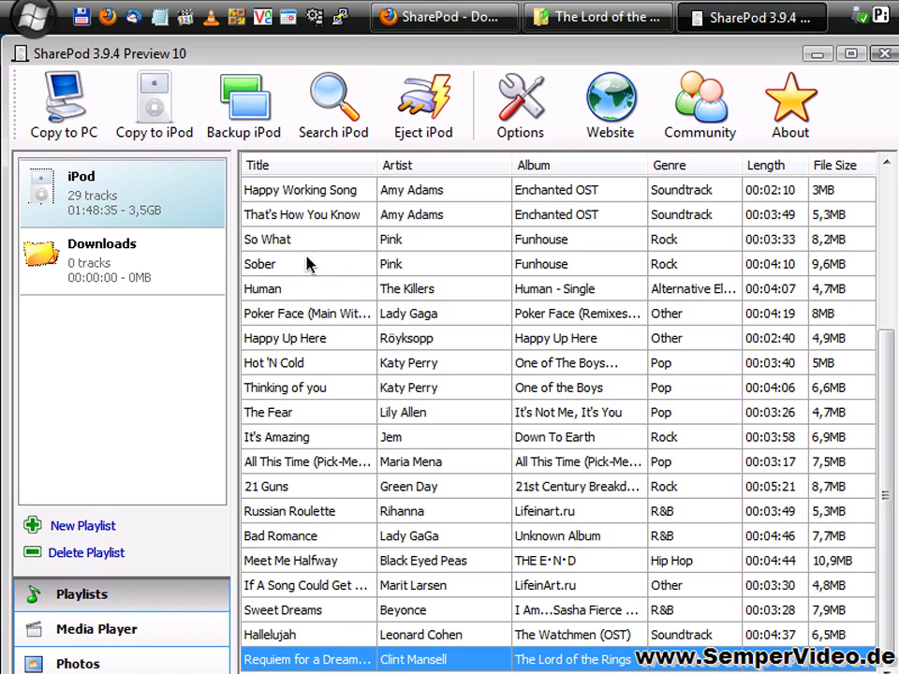
Select the track Sober by Pink and show the actions available for it
click(234, 194)
click(234, 264)
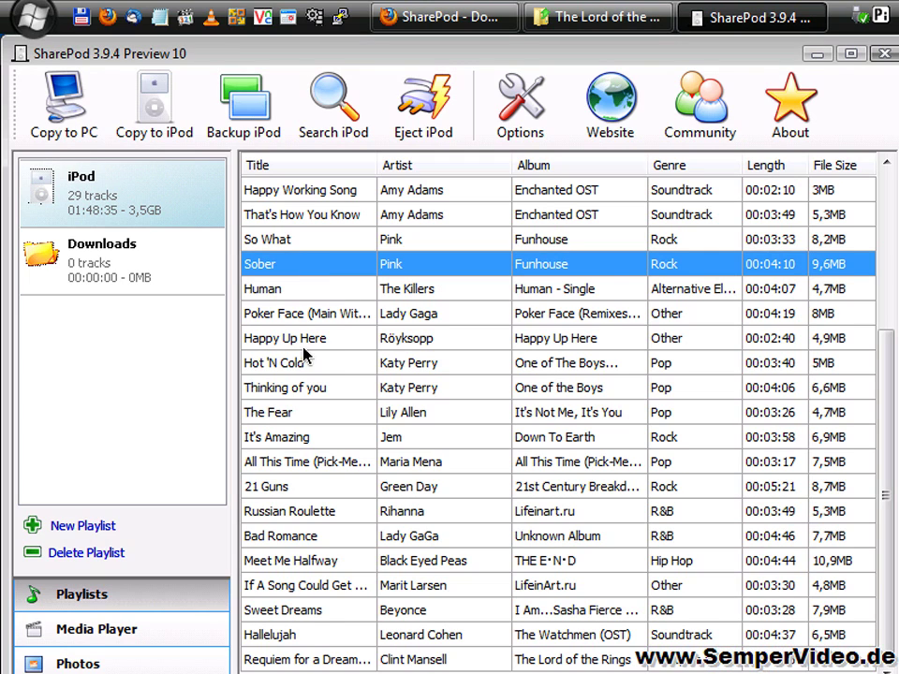
right_click(273, 270)
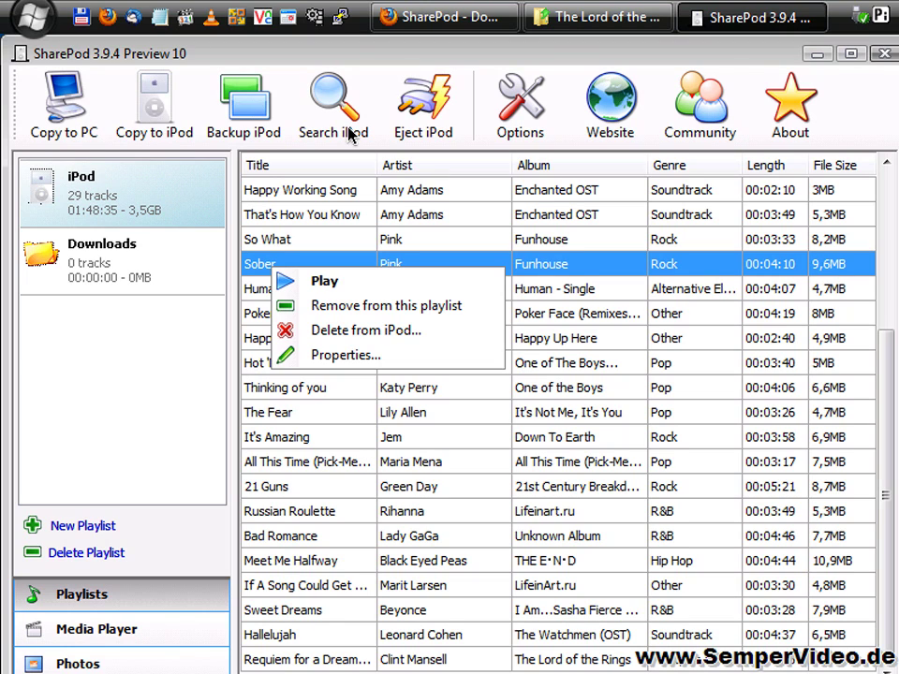
Dismiss the track's actions and eject the iPod from SharePod
click(412, 122)
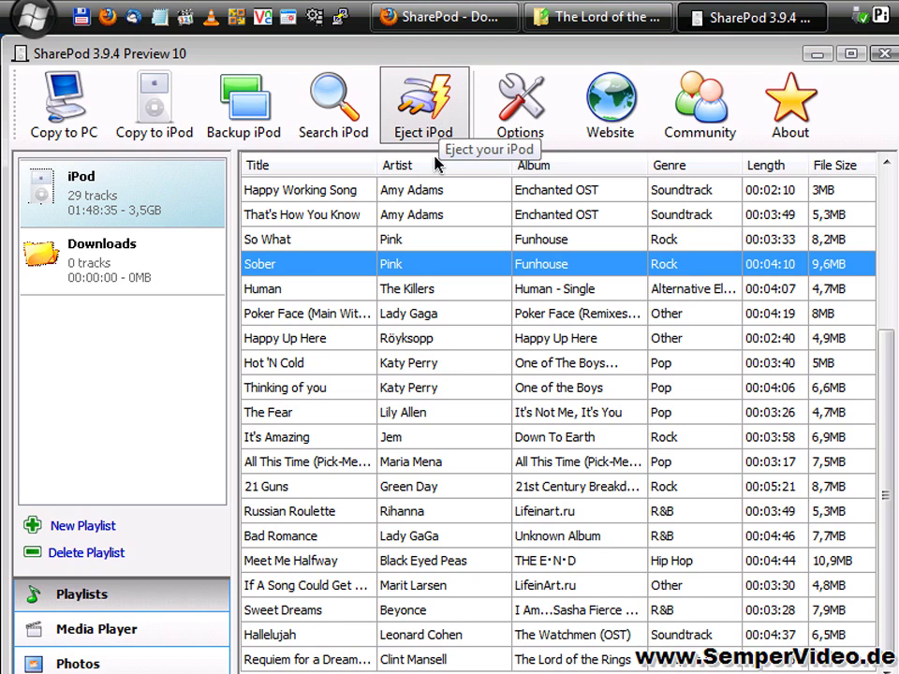
click(428, 120)
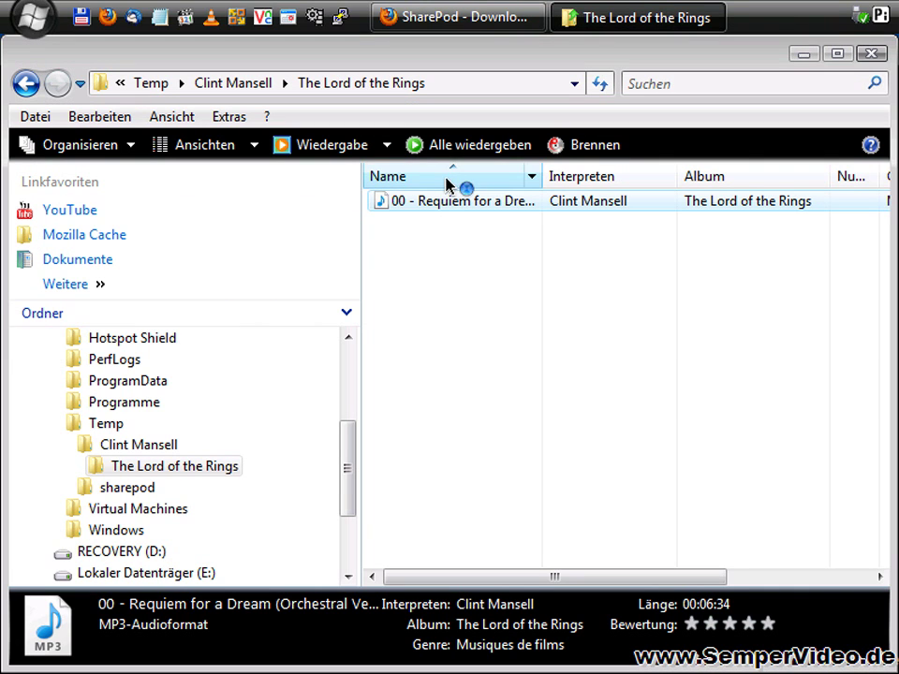